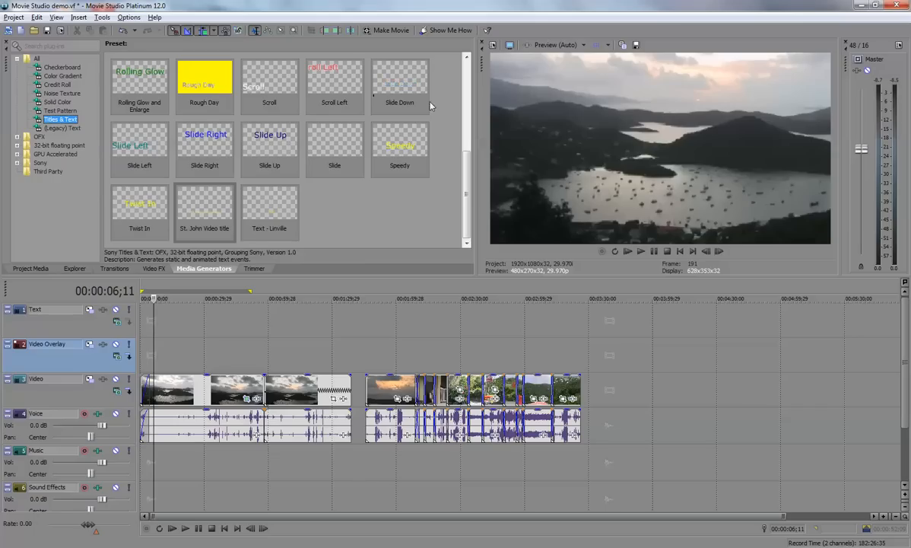
- Add the default Titles & Text preset at the start of the Video Overlay track and shift the video clips about 3 seconds later
scroll(439, 66, up, 5)
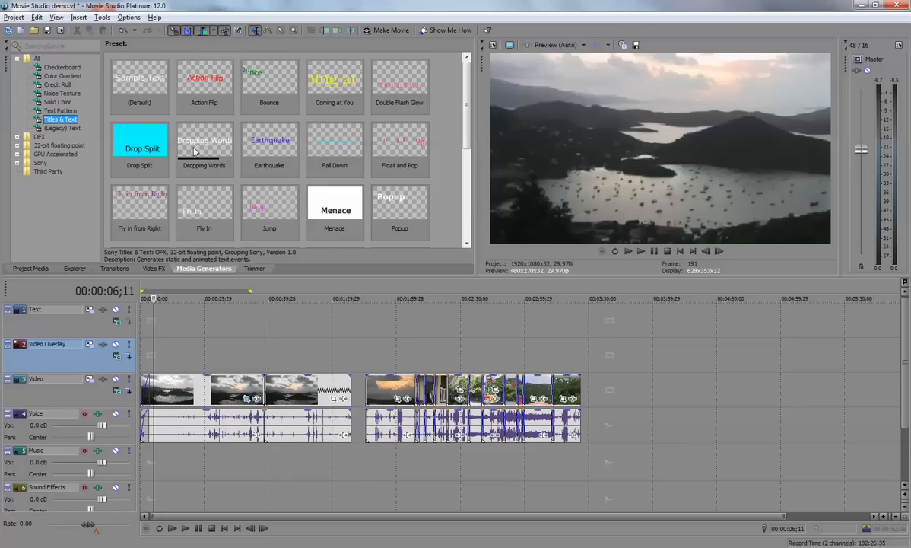
click(142, 85)
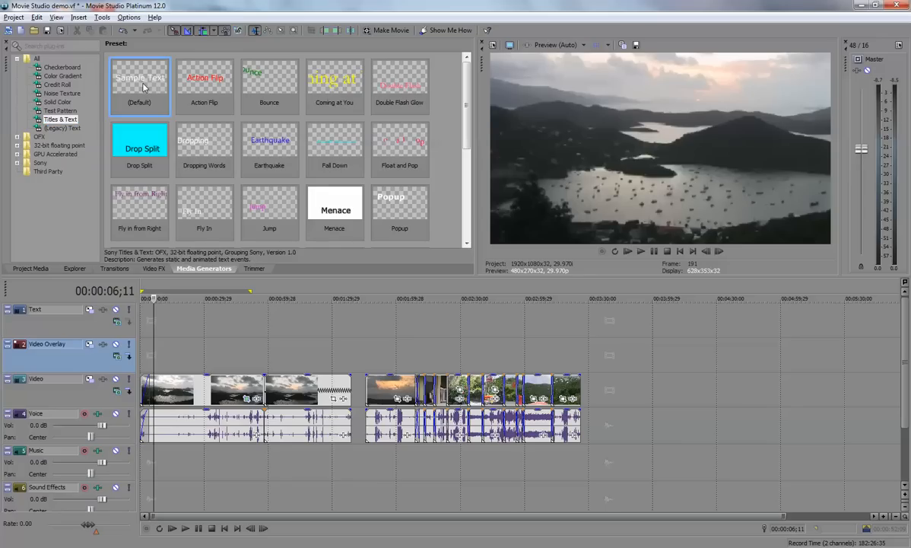
drag(142, 84, 141, 356)
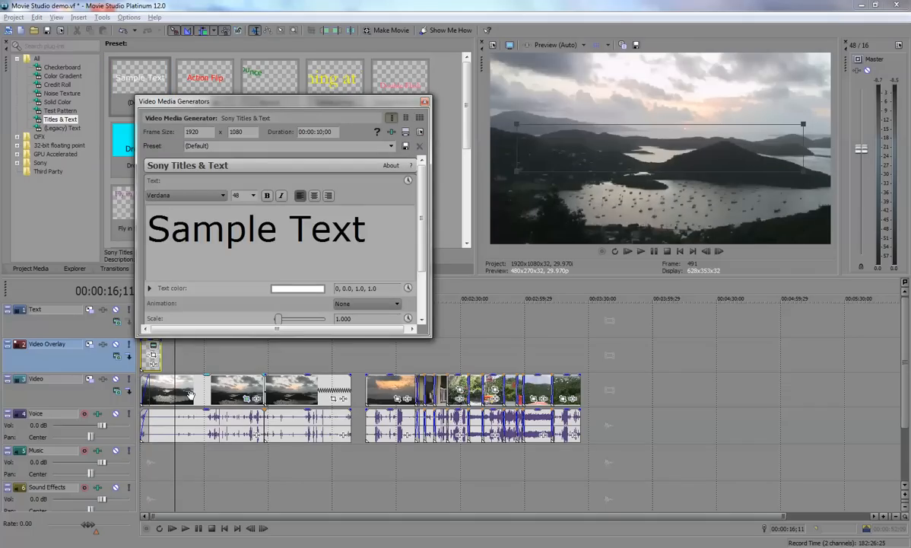
drag(187, 395, 193, 395)
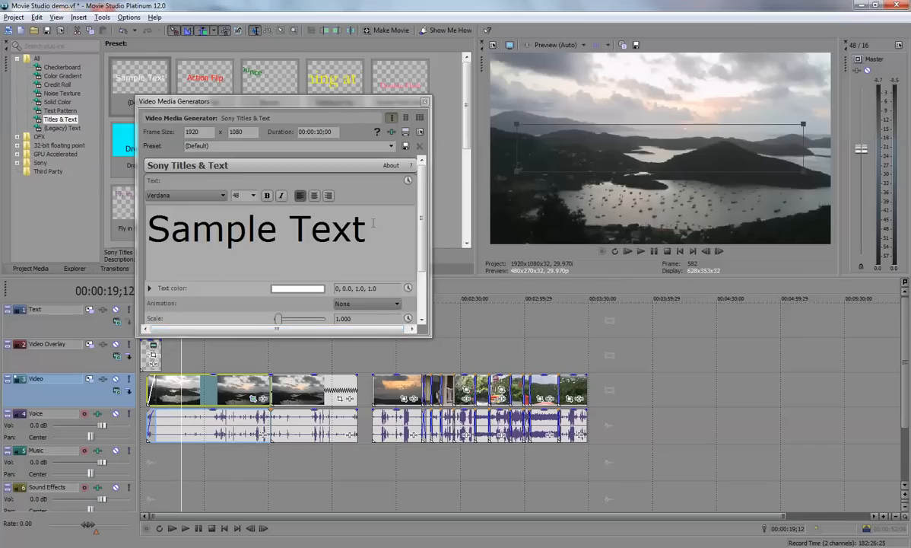
- Preview the title on the timeline and replace its sample text with "St. John - Coral Bay"
click(373, 226)
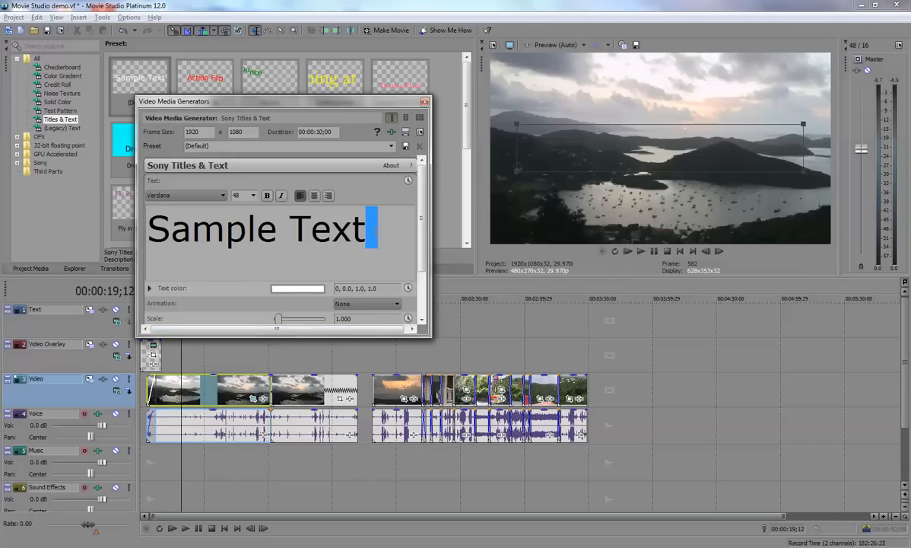
drag(392, 231, 187, 235)
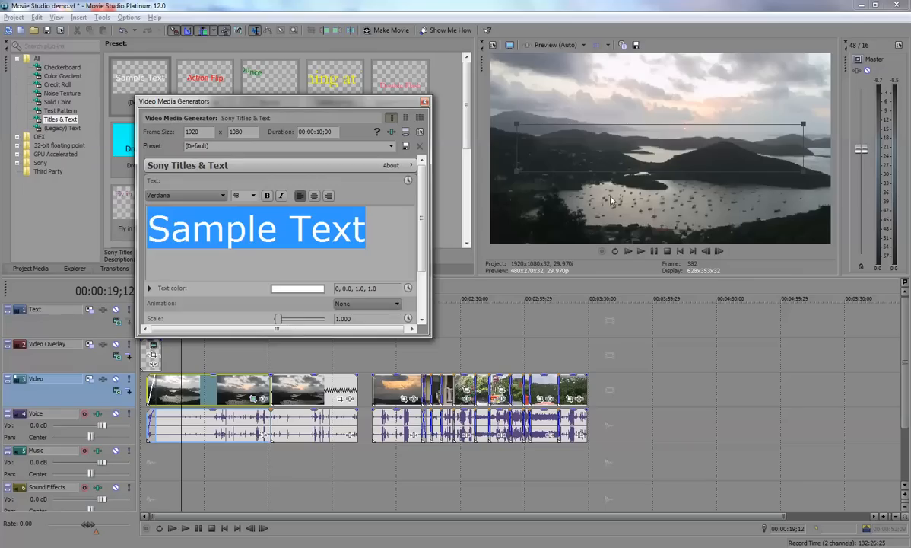
click(147, 463)
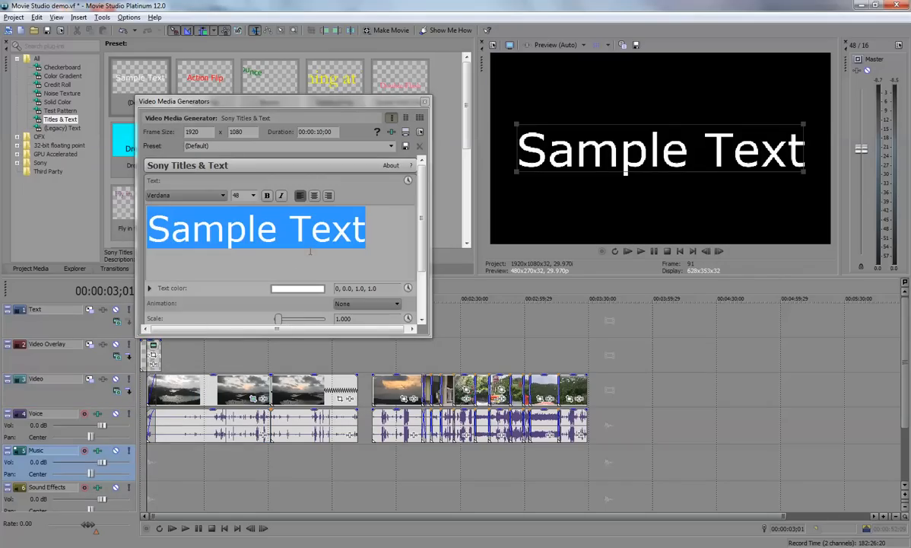
click(388, 224)
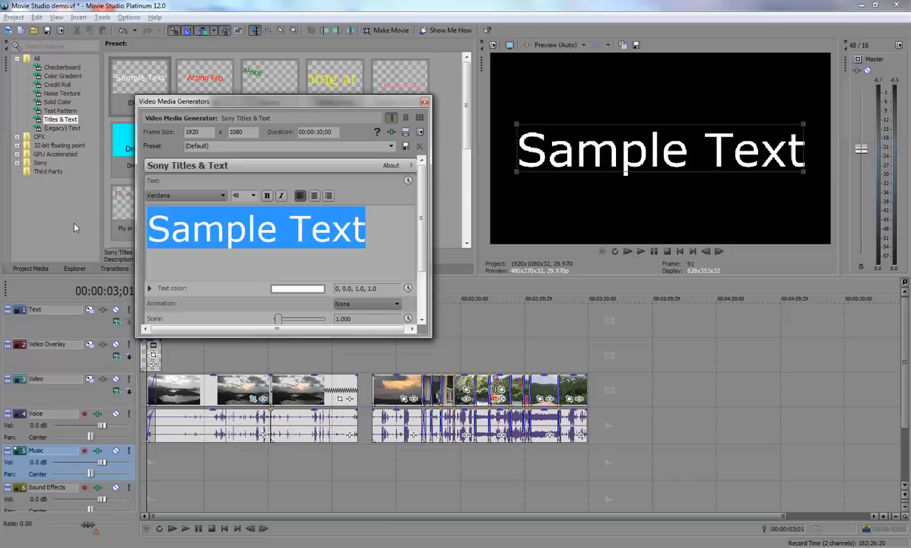
drag(378, 231, 156, 228)
text(St. Jo)
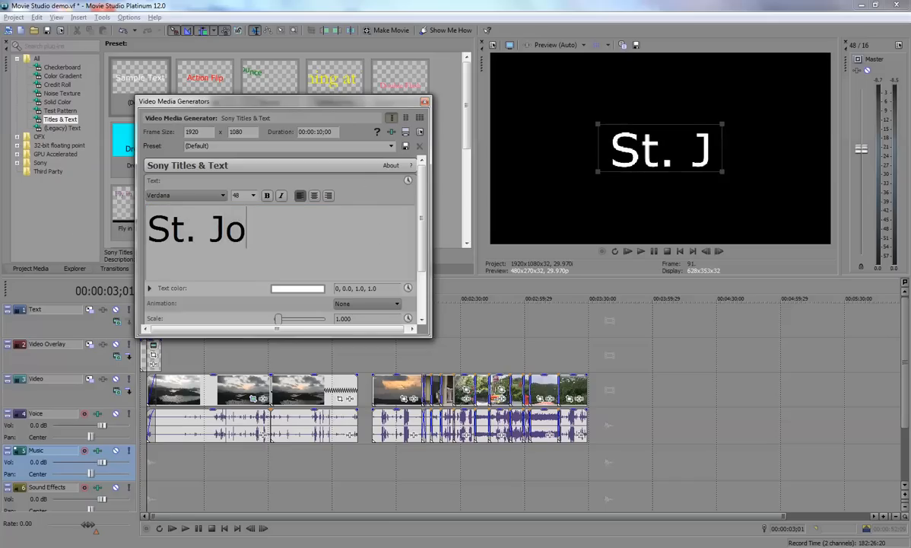
text(hn)
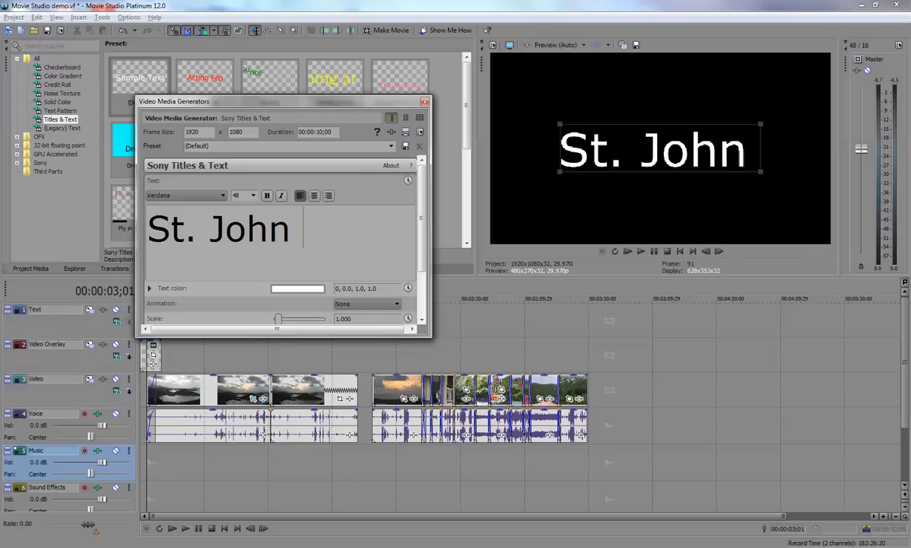
text(hn - Coral Bay)
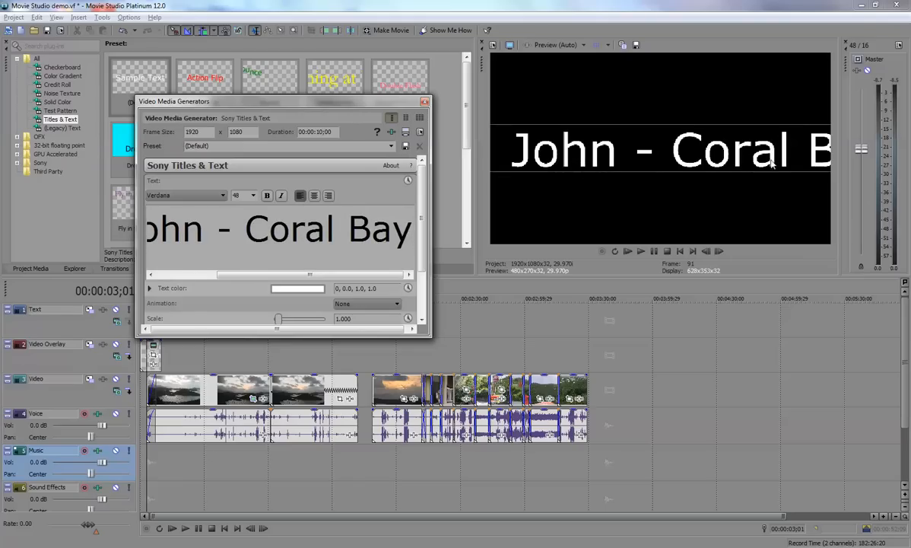
- Remove the dash and split the title into two lines, "St. John" above "Coral Bay"
click(246, 228)
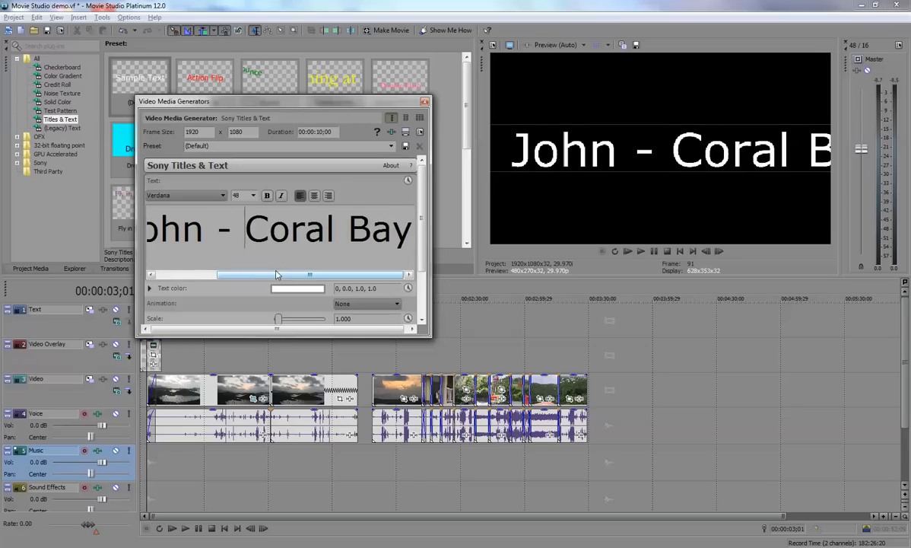
key(BackSpace)
key(BackSpace)
key(BackSpace)
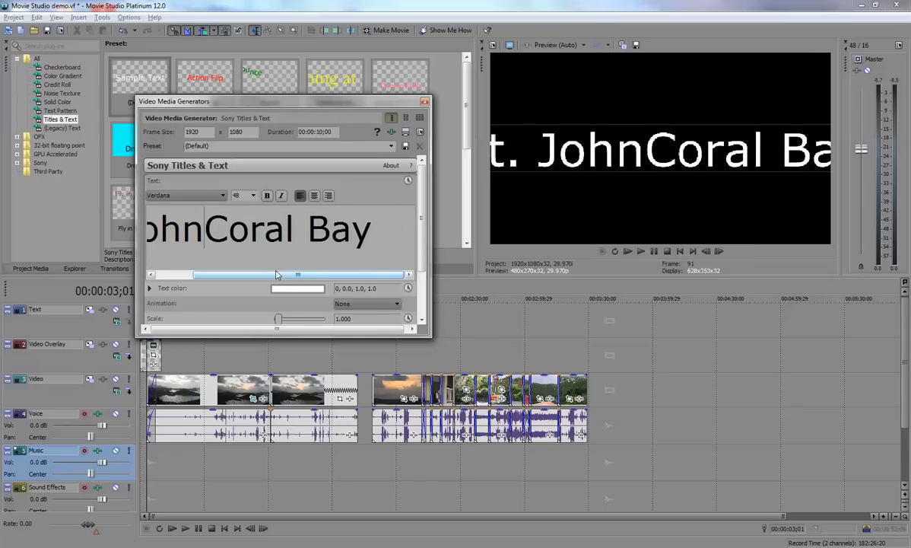
key(Return)
mouse_move(409, 240)
mouse_down()
mouse_move(412, 226)
mouse_move(410, 235)
mouse_up()
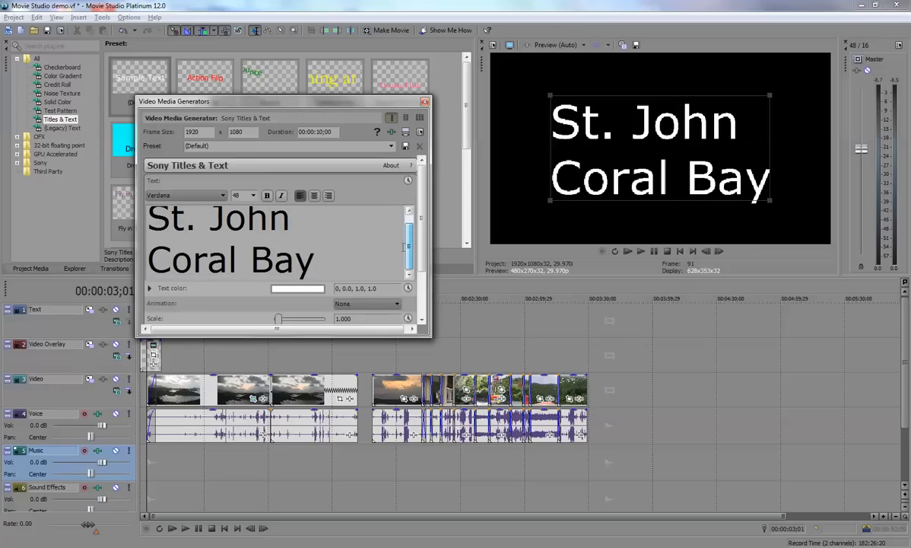
- Center-align both lines of the title text
click(314, 196)
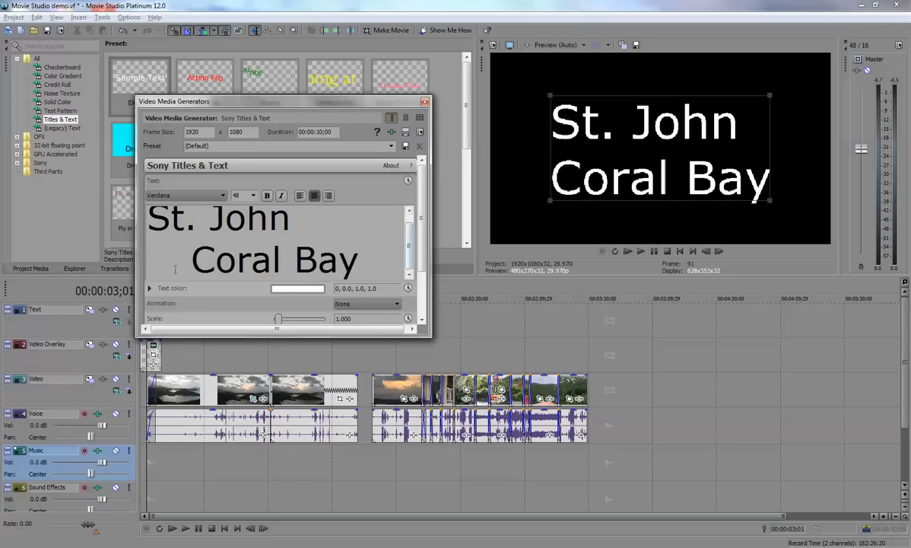
triple_click(202, 263)
click(322, 223)
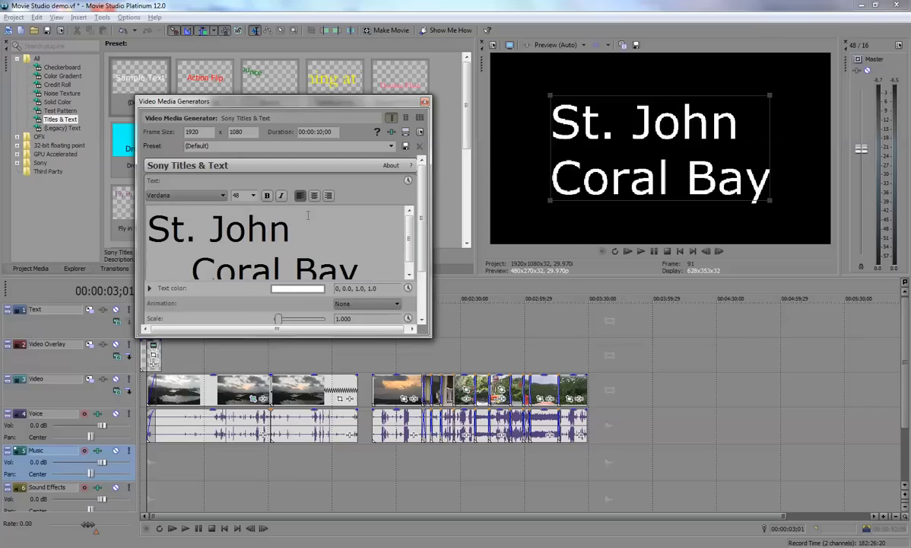
click(314, 195)
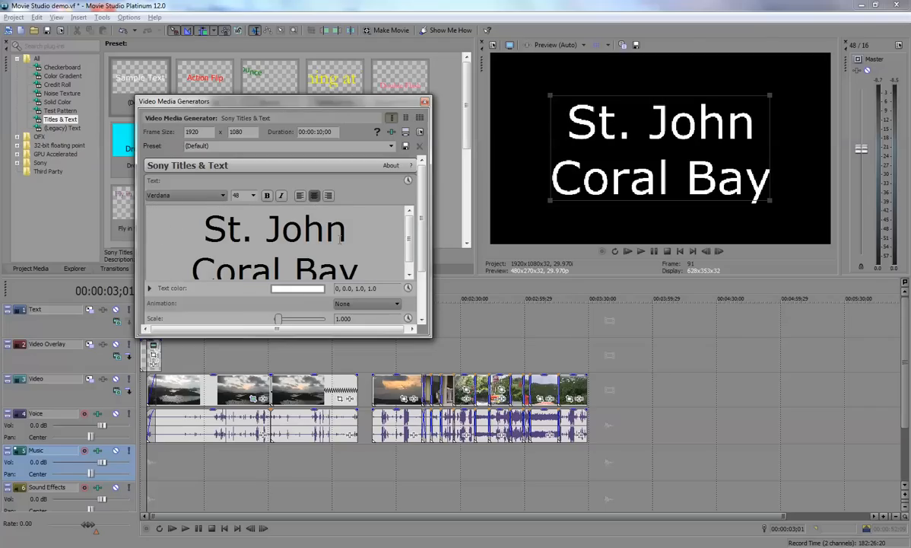
- Select all of the title text, keep it centered and set its font size to 18
key(ctrl+a)
scroll(303, 217, up, 1)
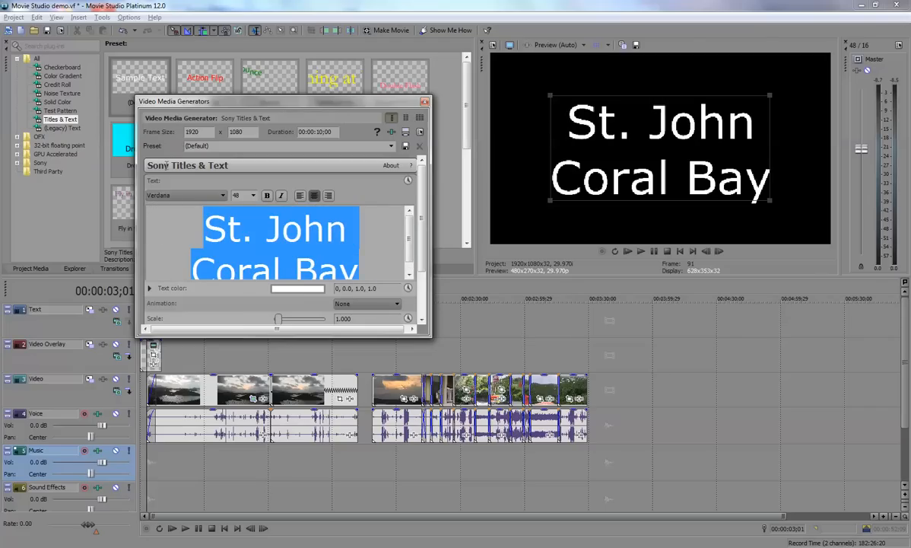
click(301, 196)
click(315, 196)
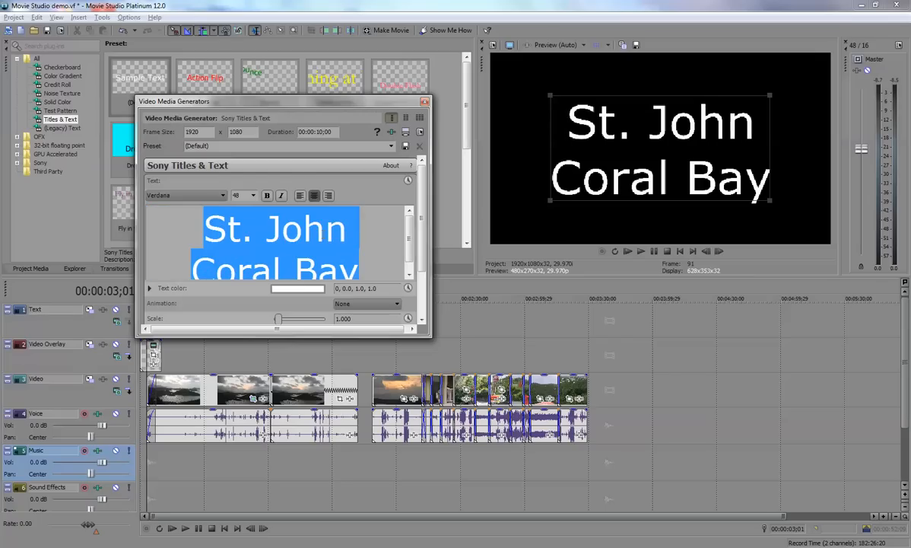
click(245, 196)
click(237, 243)
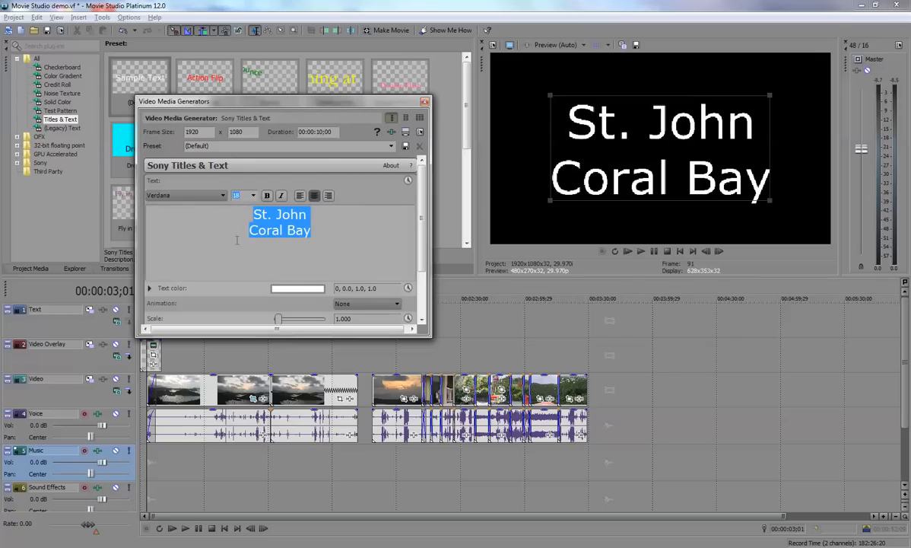
- Put the title on a single line reading "St. John - Coral Bay"
click(318, 219)
key(Delete)
text(- Coral Bay)
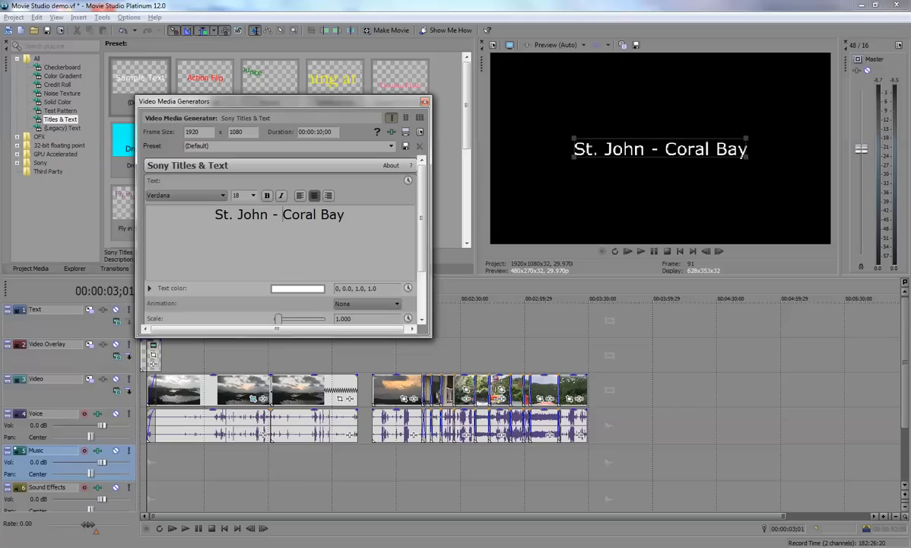
- Color the title yellow (RGB 1.0, 0.93, 0.26) and move it to the lower part of the frame, at location about 0.49, 0.26
click(299, 288)
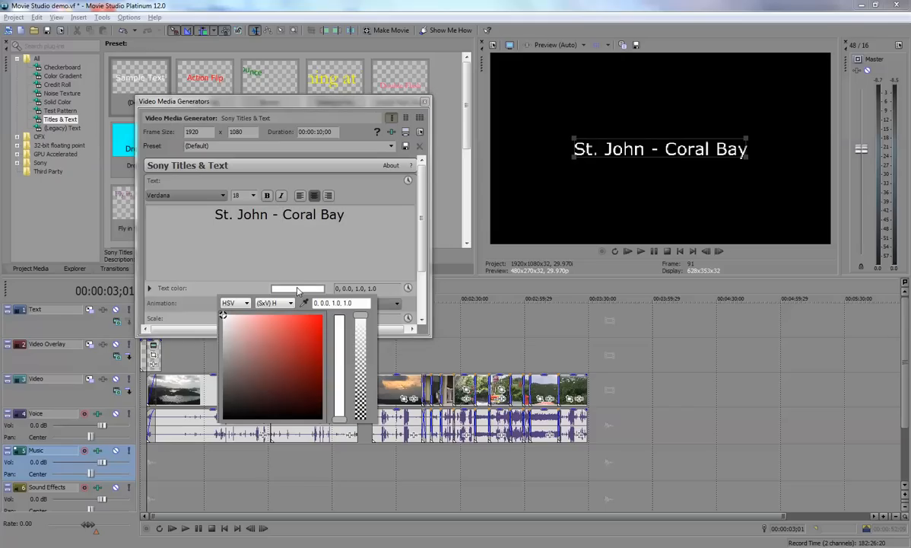
click(246, 304)
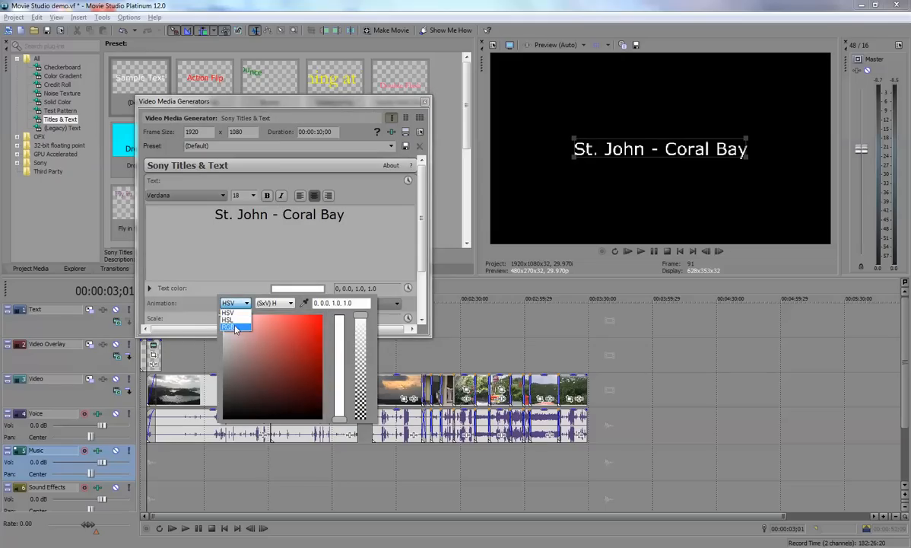
click(228, 312)
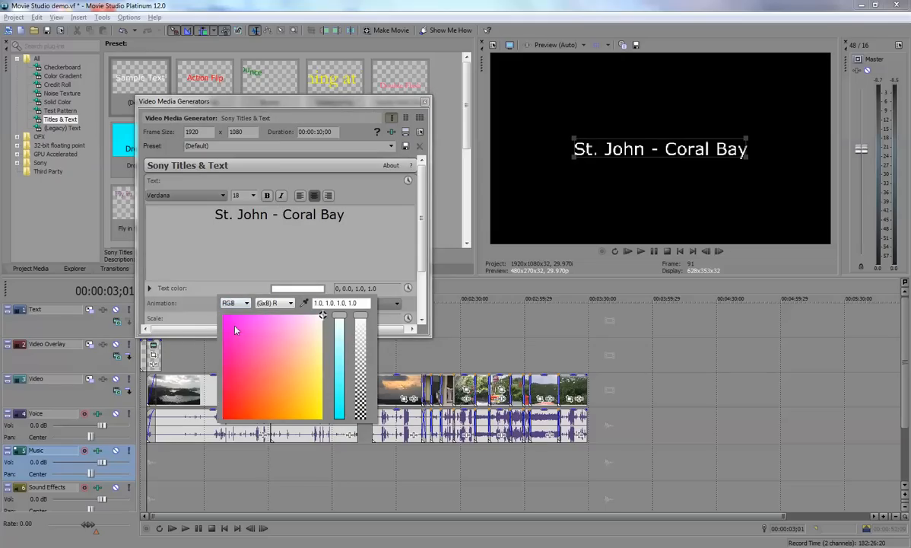
click(316, 393)
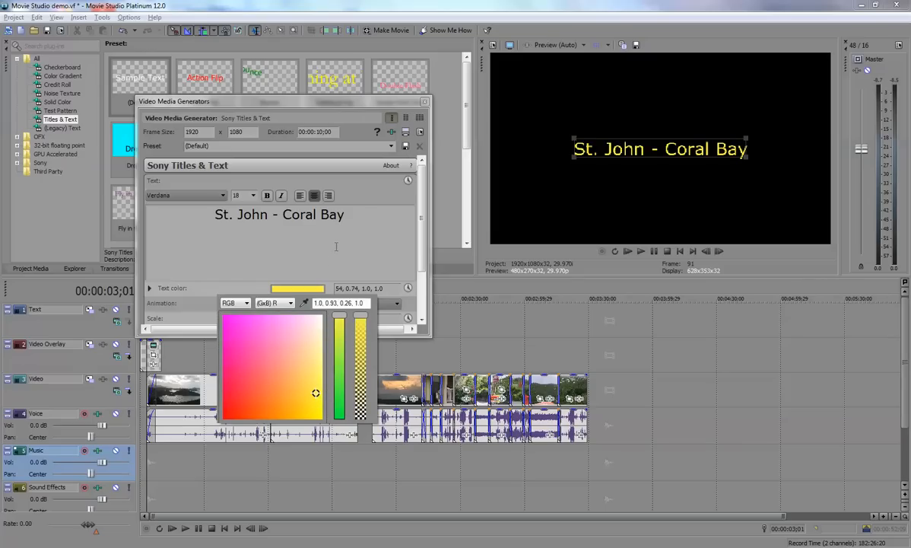
click(371, 216)
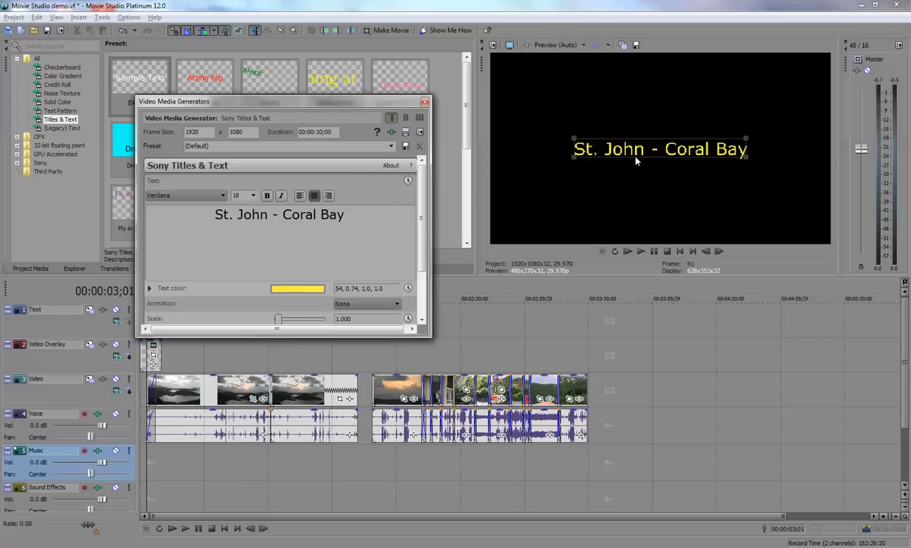
drag(656, 150, 652, 199)
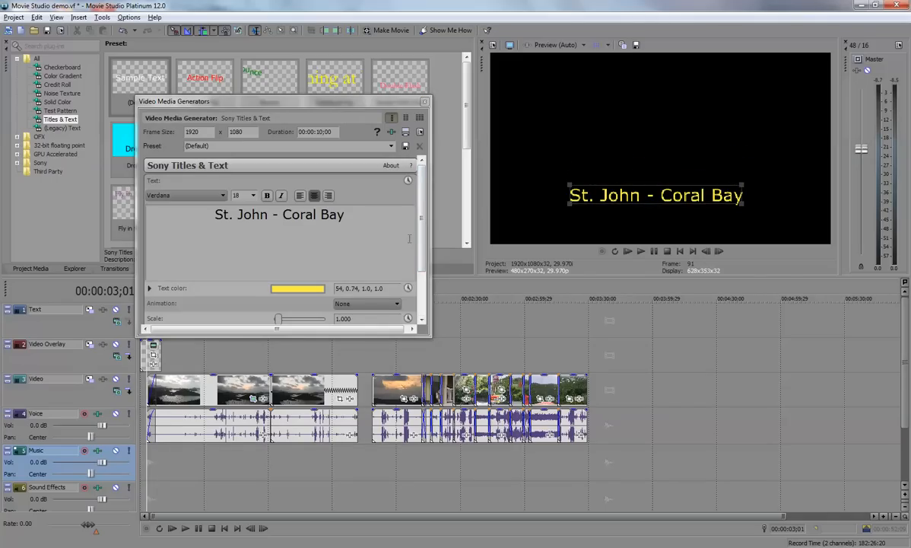
drag(420, 238, 417, 284)
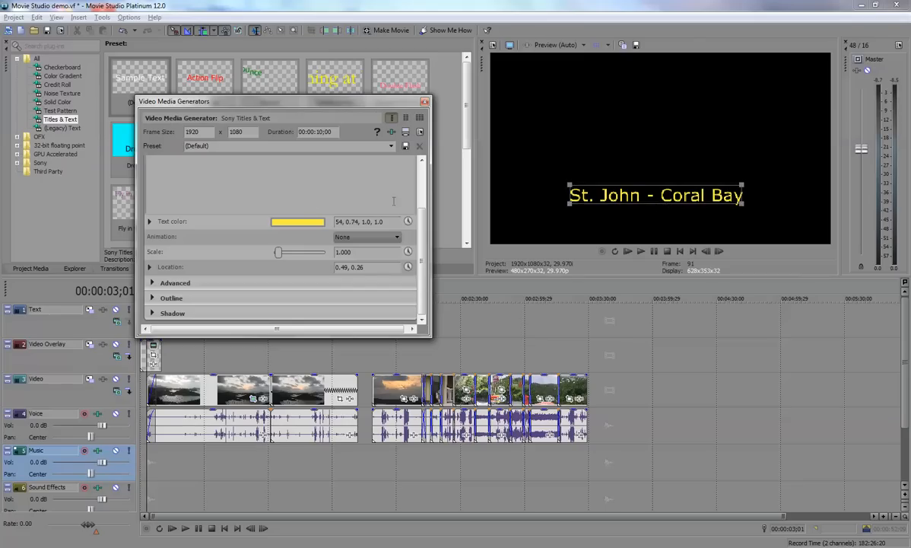
- Save the title settings as a preset named "St. John Island title text" and close the generator settings
click(243, 146)
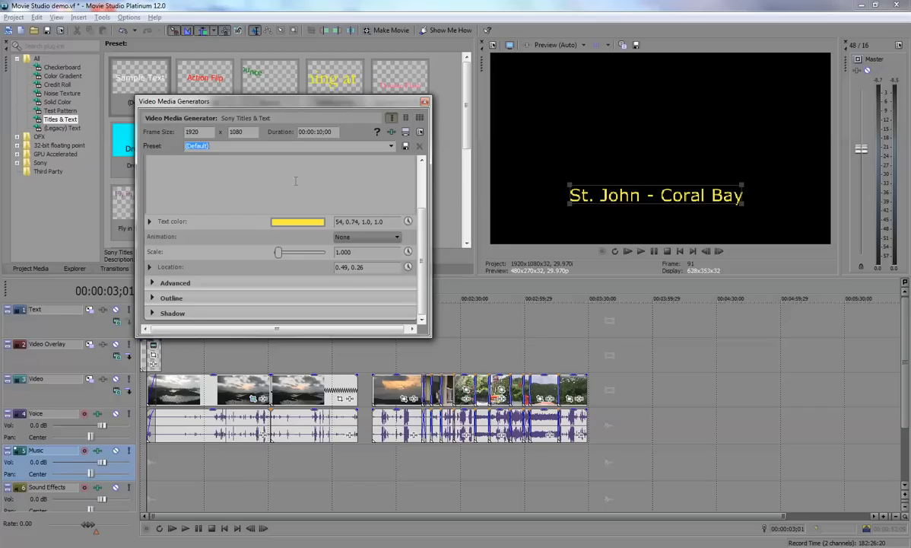
text(St. John Island title text)
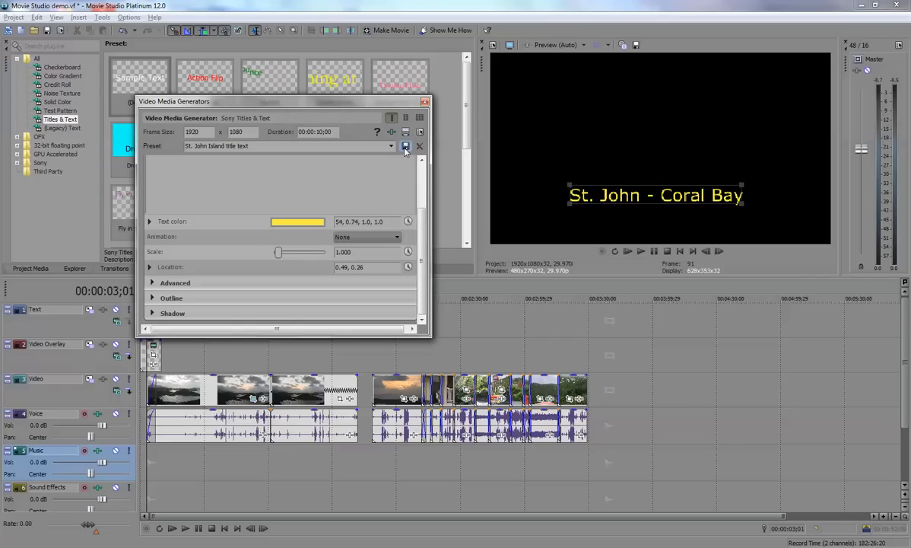
click(424, 101)
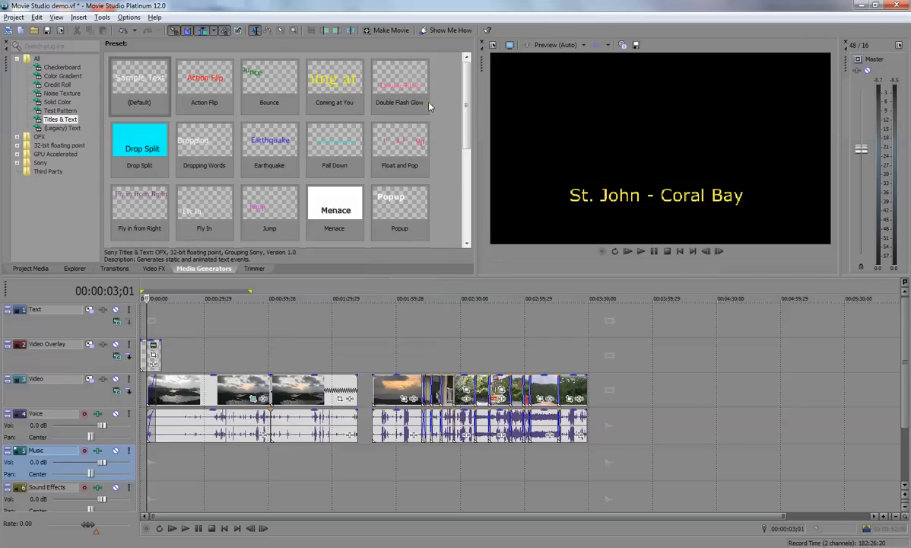
- Add the "St. John Video title" preset to the Video Overlay track above the start of the second video clip and preview it there
click(47, 118)
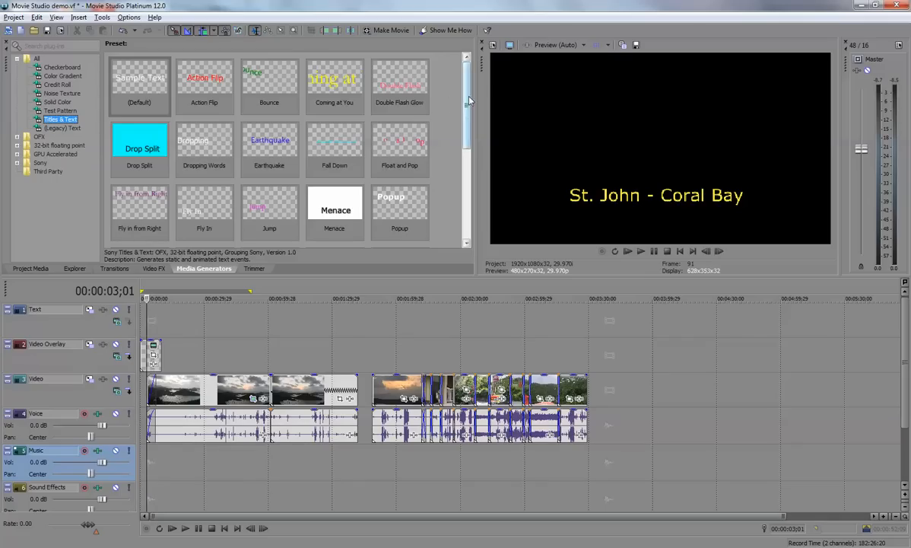
scroll(439, 90, down, 5)
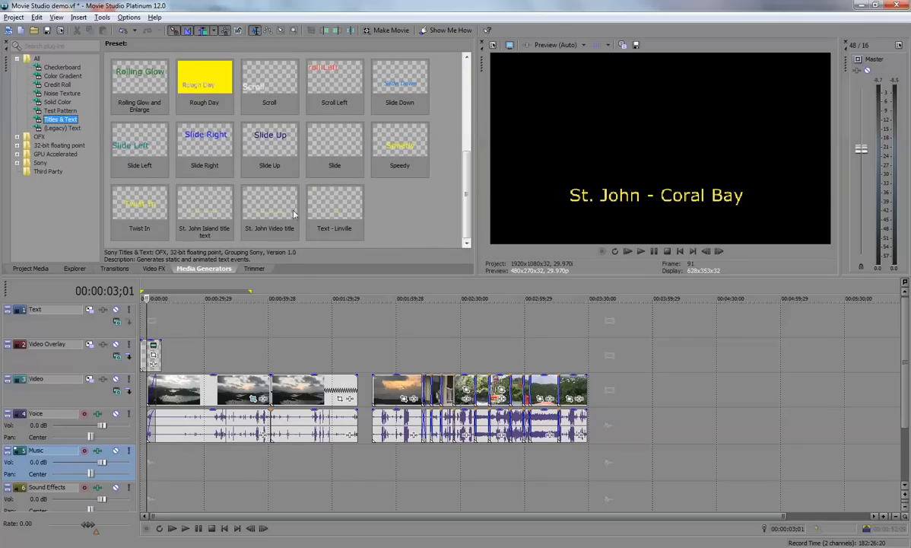
click(271, 207)
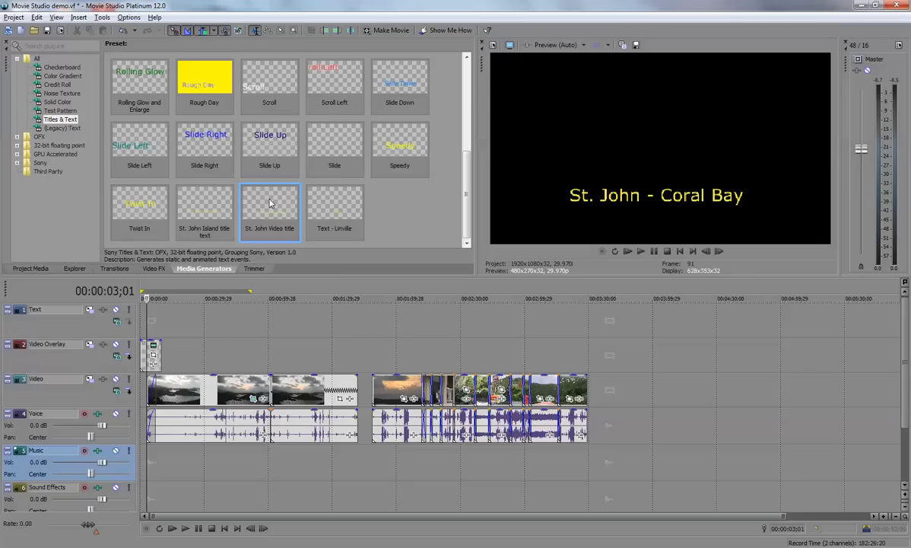
drag(232, 208, 278, 319)
drag(279, 360, 279, 361)
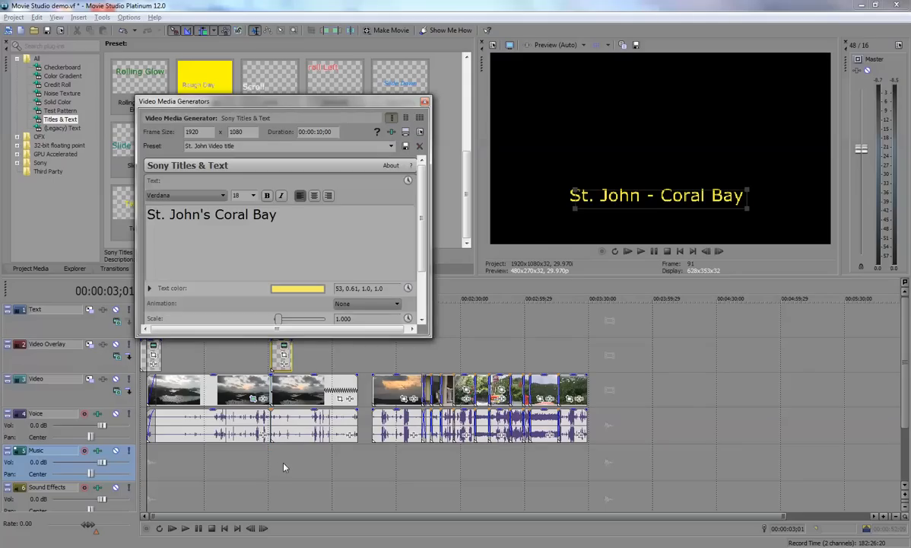
click(284, 469)
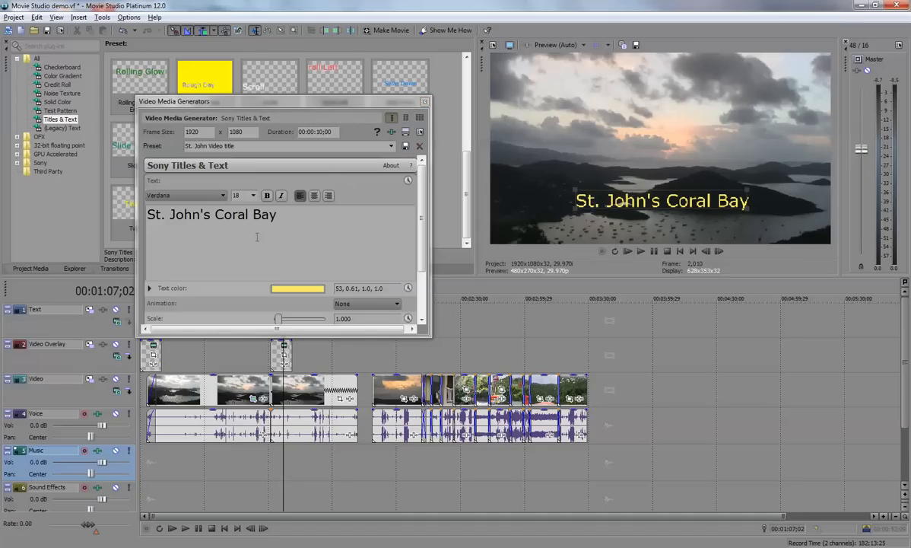
- Close the generator settings and delete the title above the second video clip from the Video Overlay track
click(424, 102)
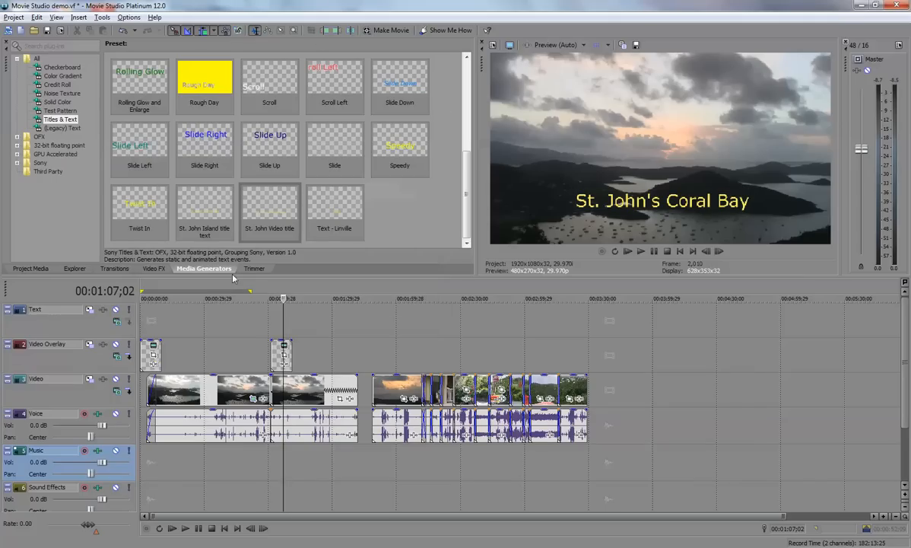
drag(291, 340, 247, 318)
drag(279, 355, 151, 345)
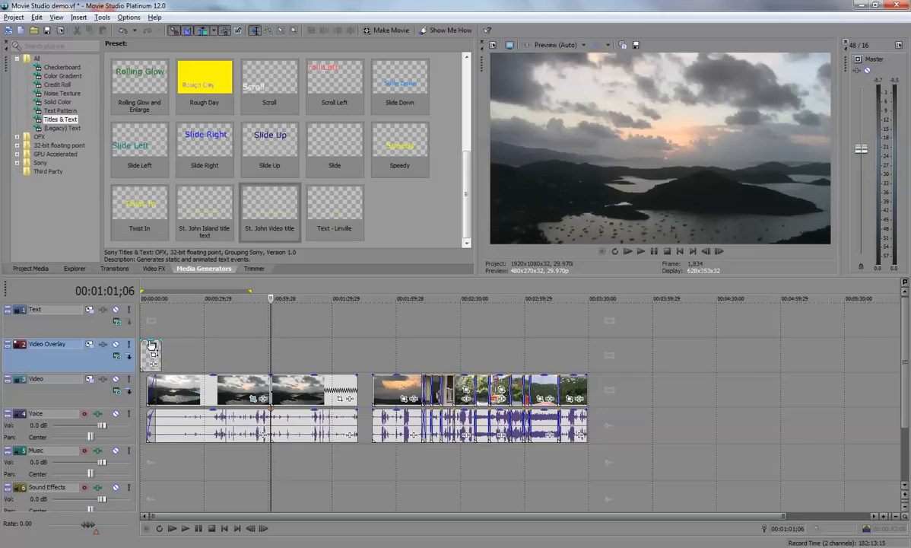
- Move the video clips with their audio to the very start of the timeline and check the title over the first clip
click(146, 455)
drag(195, 400, 188, 401)
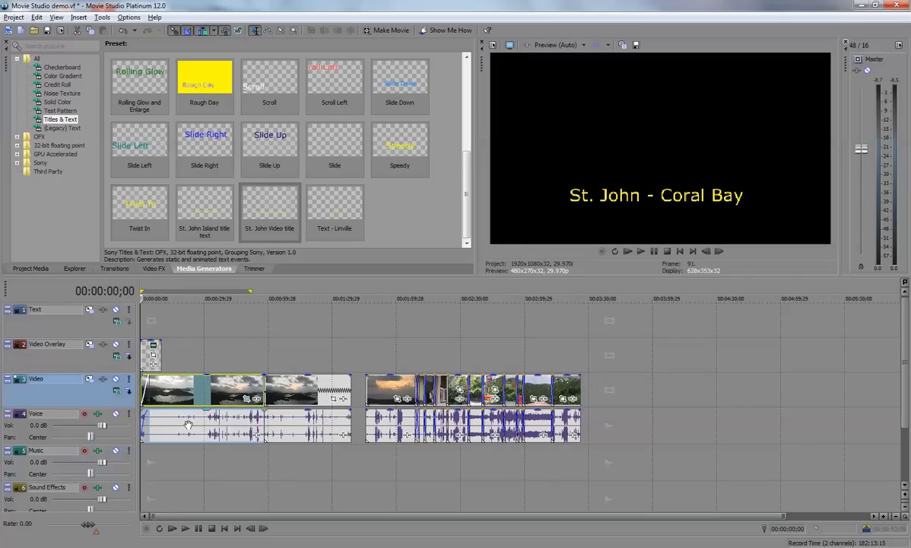
click(149, 344)
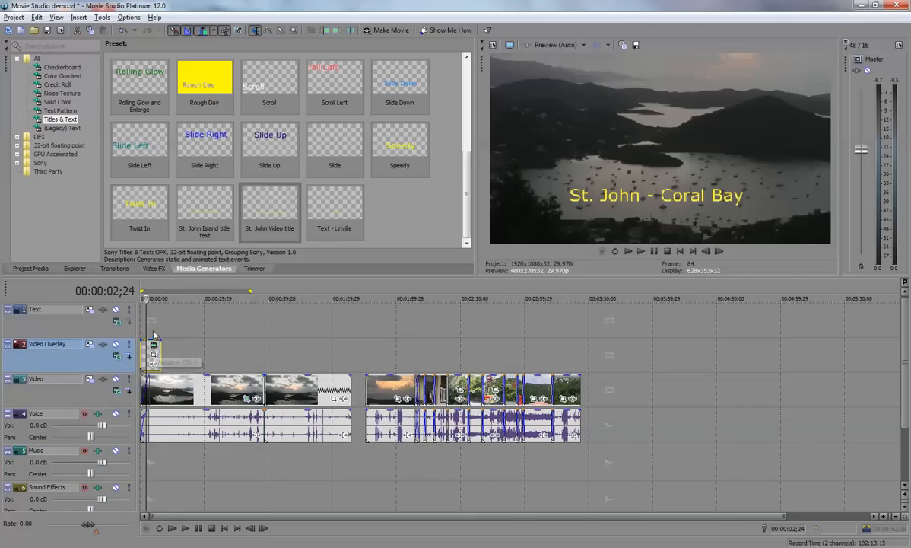
click(150, 324)
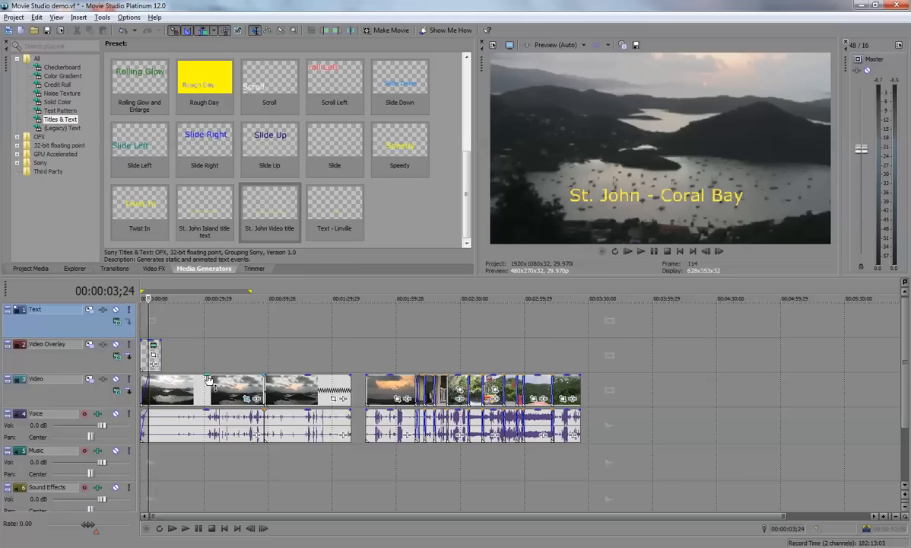
mouse_move(209, 380)
mouse_down()
mouse_move(205, 403)
mouse_move(207, 381)
mouse_up()
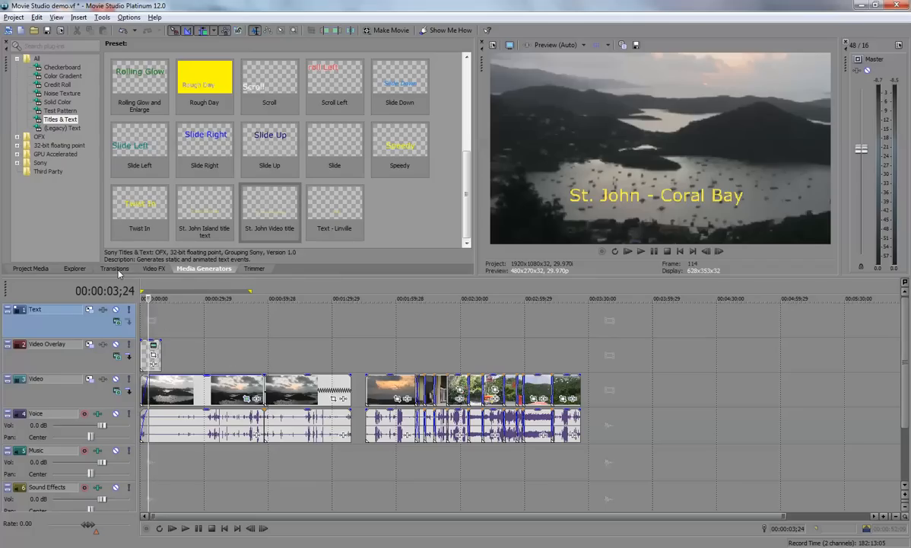
- Add the "Swept Away - Parra for Cuva and Mr.Gramo" audio file from the 2013 Test folder to the start of the Music track
click(76, 270)
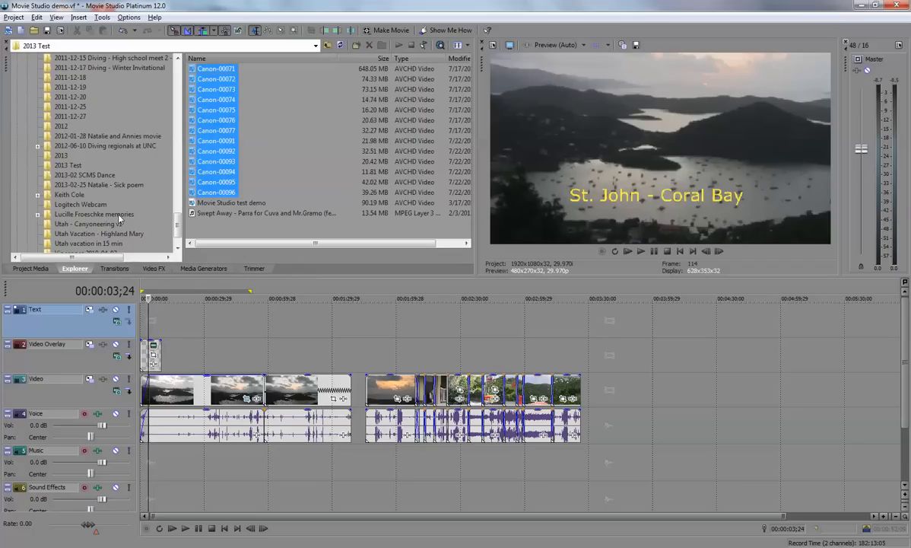
click(244, 213)
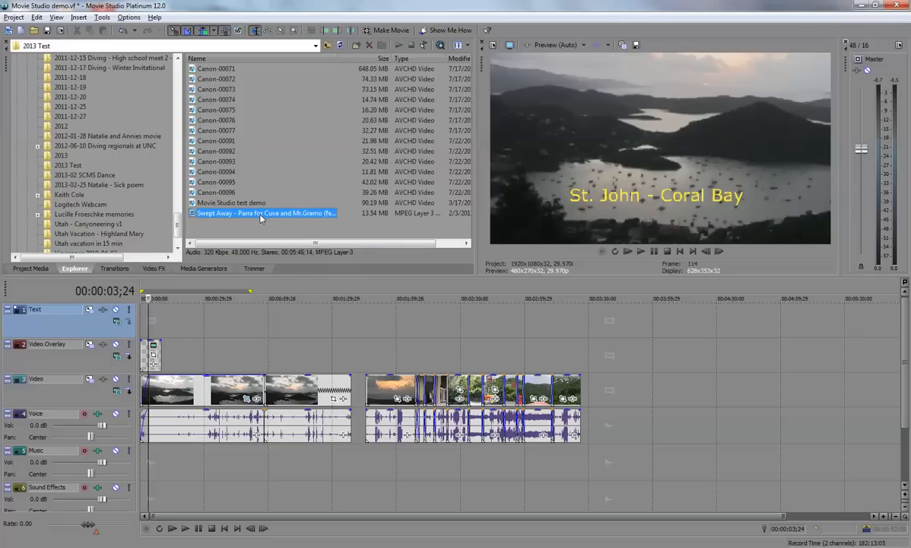
drag(261, 218, 153, 454)
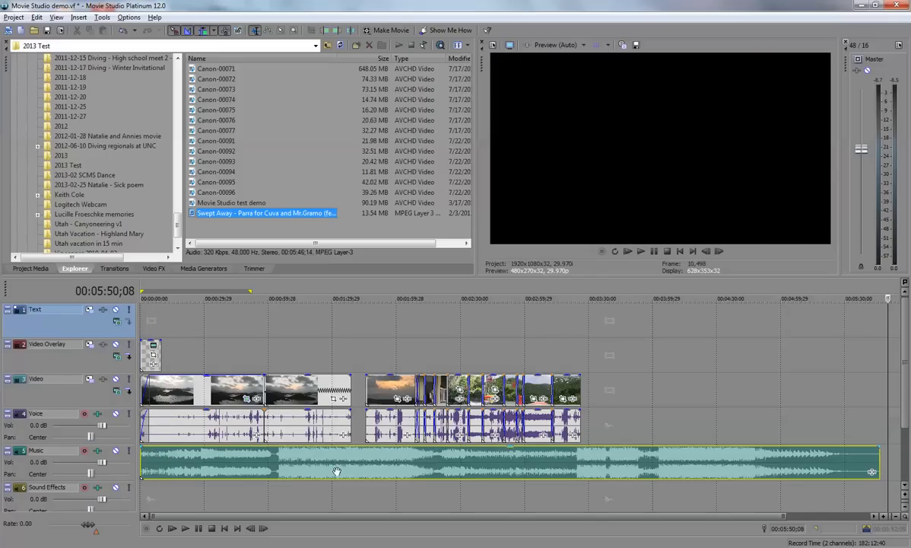
- Fade in the music at its start and trim its end back to about the middle of the sunset clip
click(146, 459)
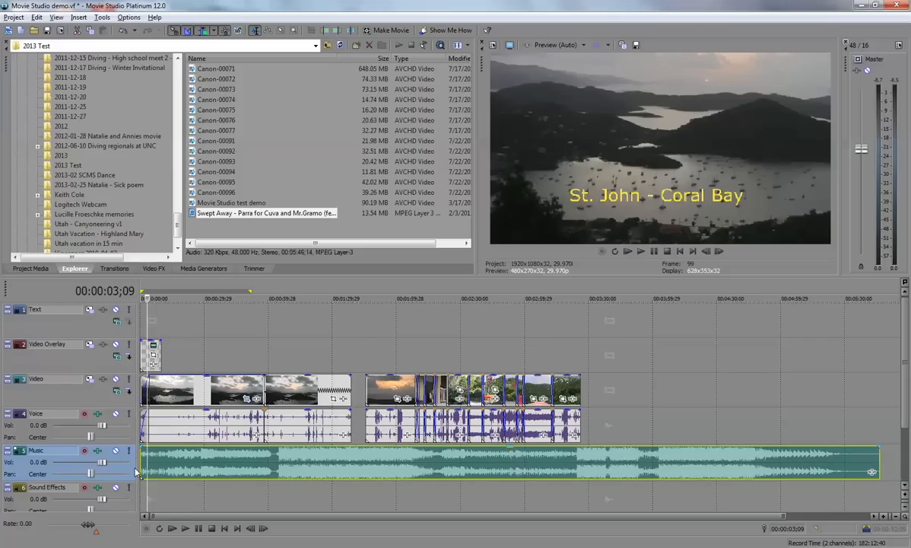
click(163, 458)
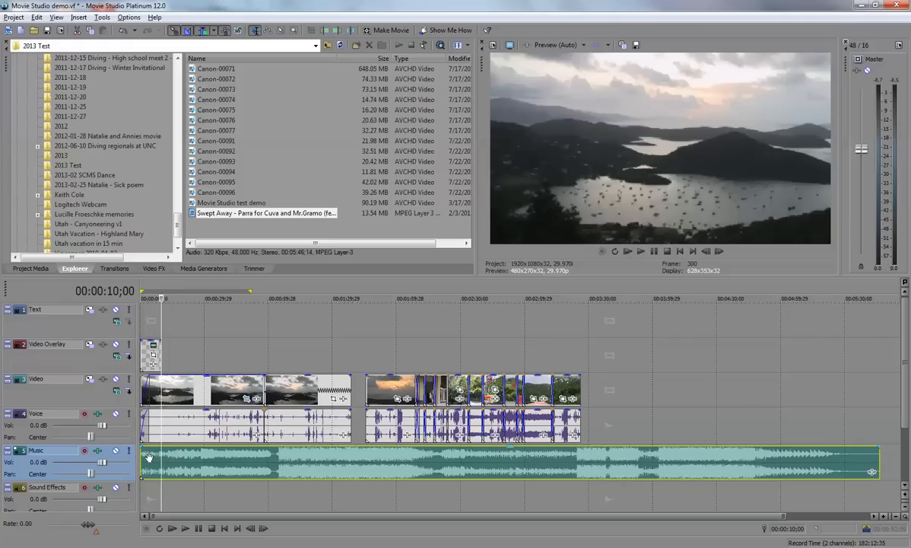
drag(141, 444, 147, 447)
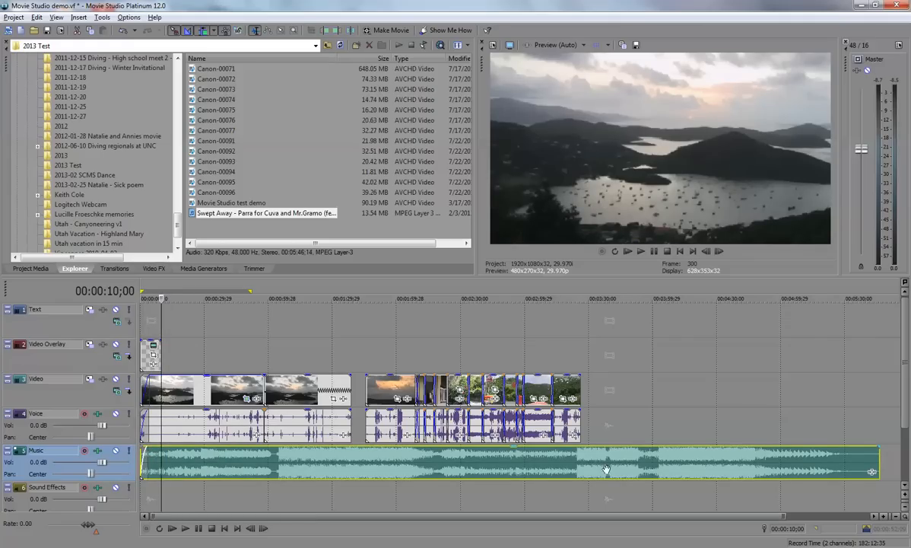
drag(880, 465, 394, 455)
- Shift the sunset clip earlier so it overlaps the preceding clip, and delete all video and voice clips after it
drag(396, 398, 377, 398)
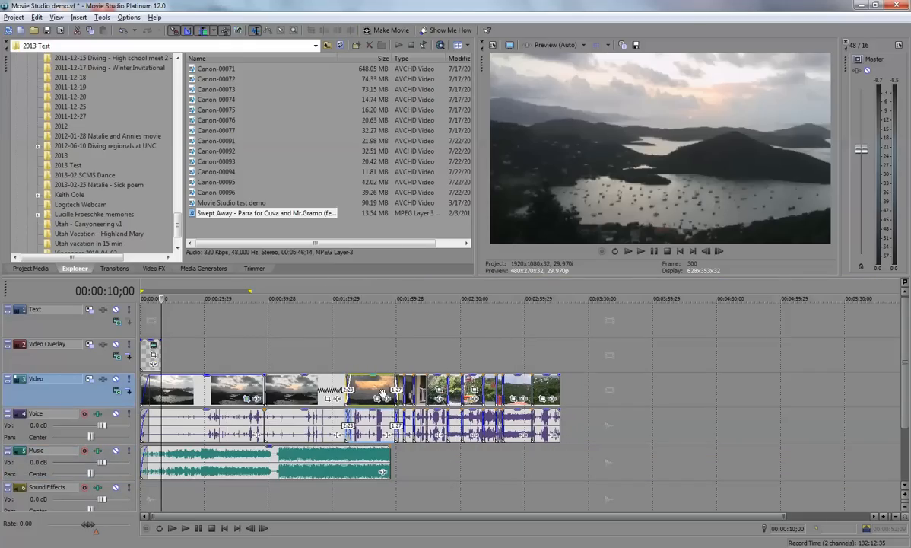
click(369, 384)
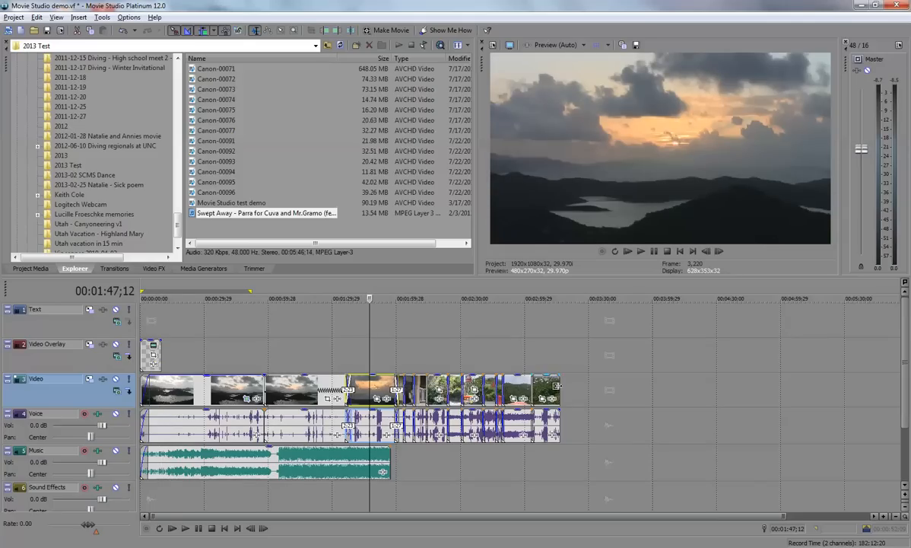
key(End)
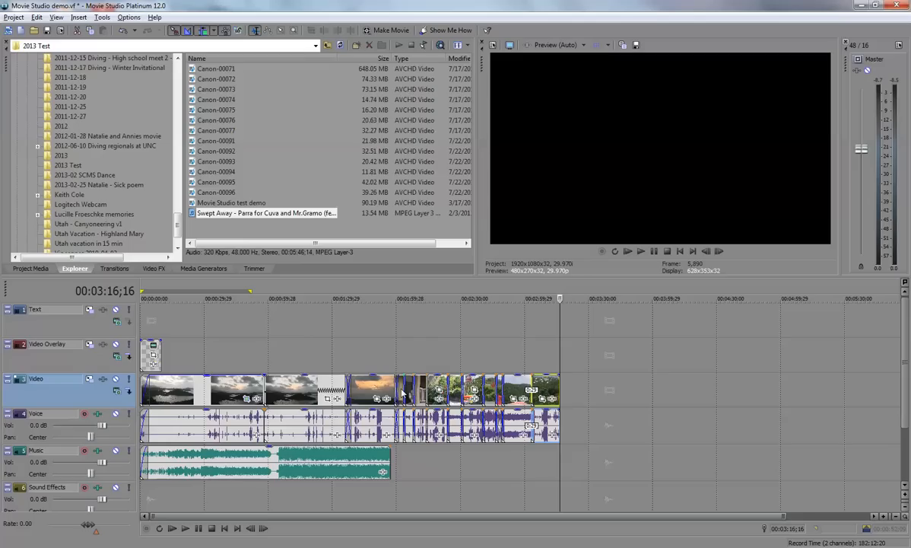
drag(401, 390, 398, 404)
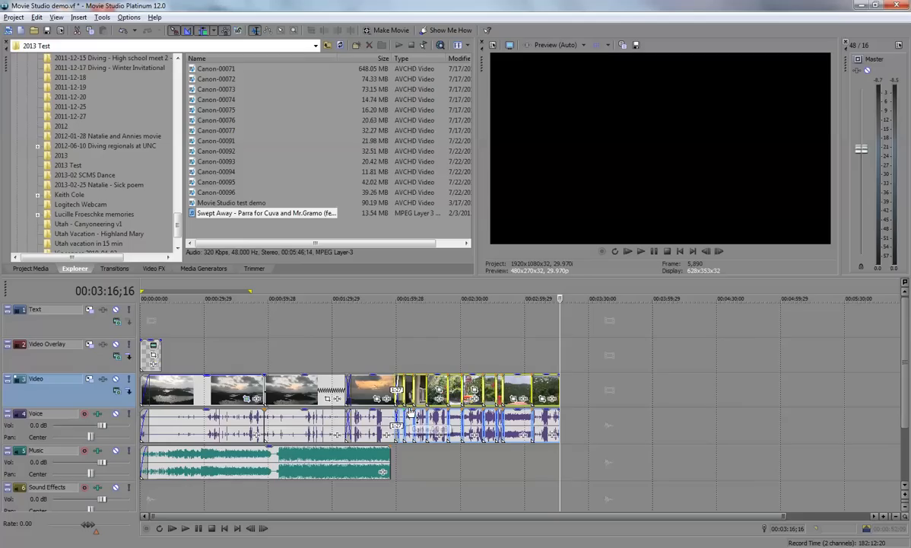
key(ctrl+z)
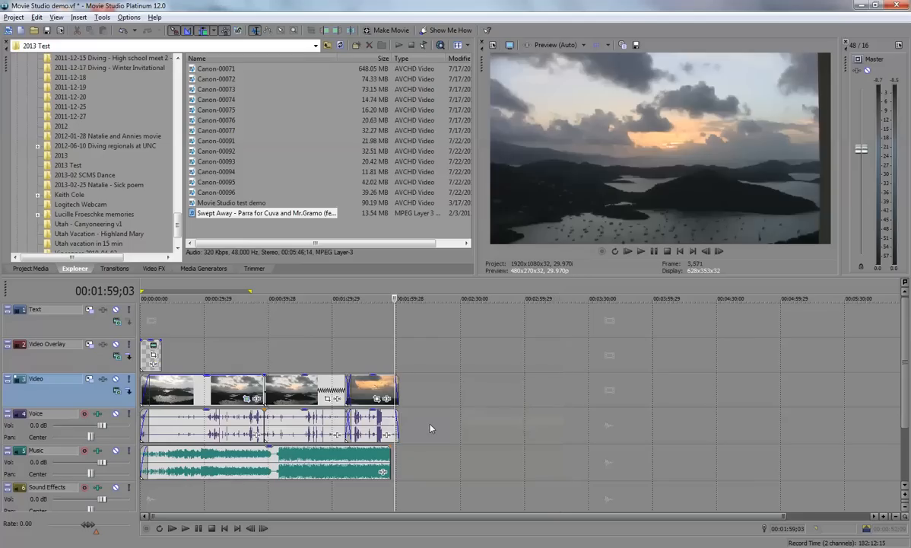
- Extend the music to the end of the last video clip and fade it out there
click(359, 456)
mouse_move(391, 452)
mouse_down()
mouse_move(398, 461)
mouse_move(396, 447)
mouse_up()
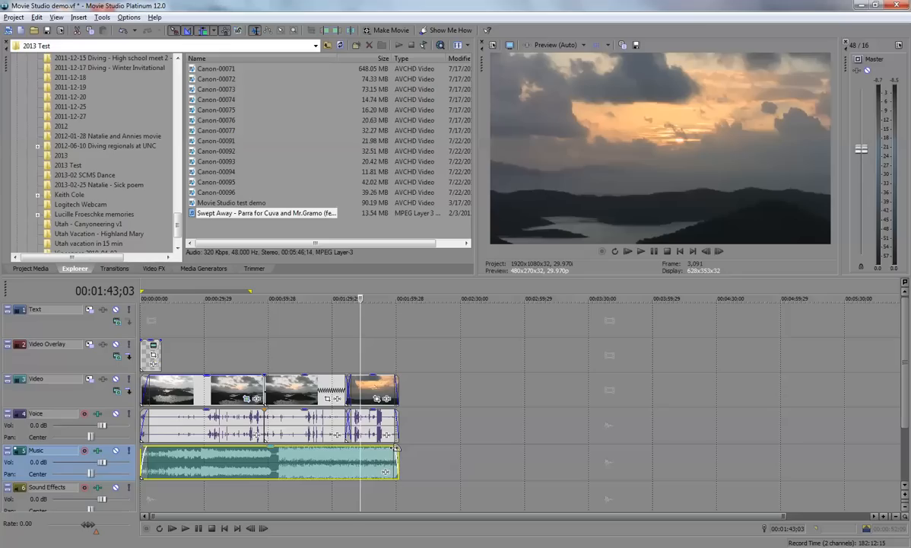
- Play the movie from the beginning to check the title and the music against the voice audio
click(143, 329)
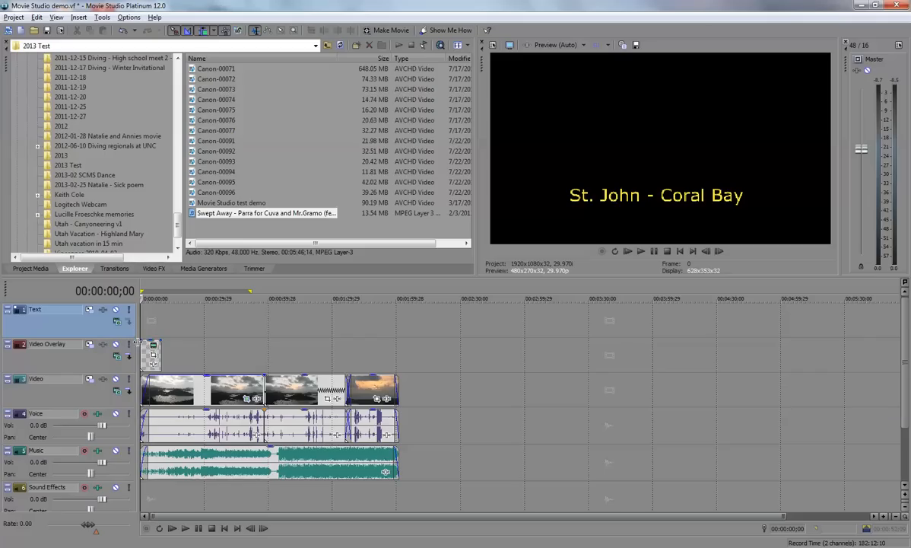
key(space)
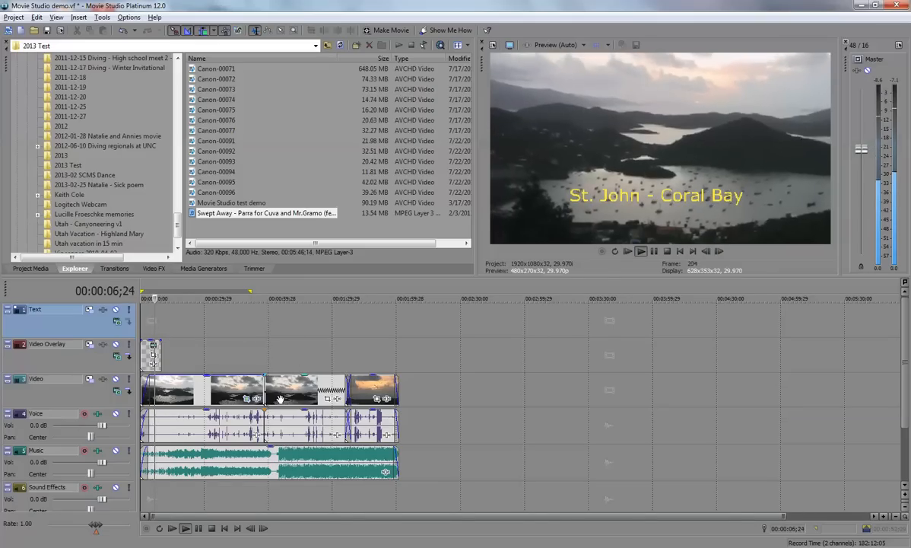
key(space)
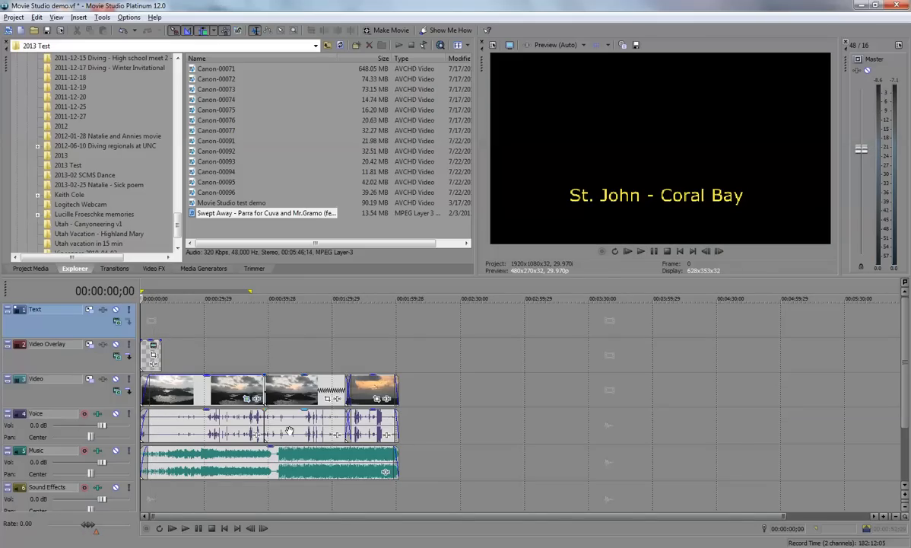
- Lower the gain of the music clip to about -7.4 dB
click(156, 331)
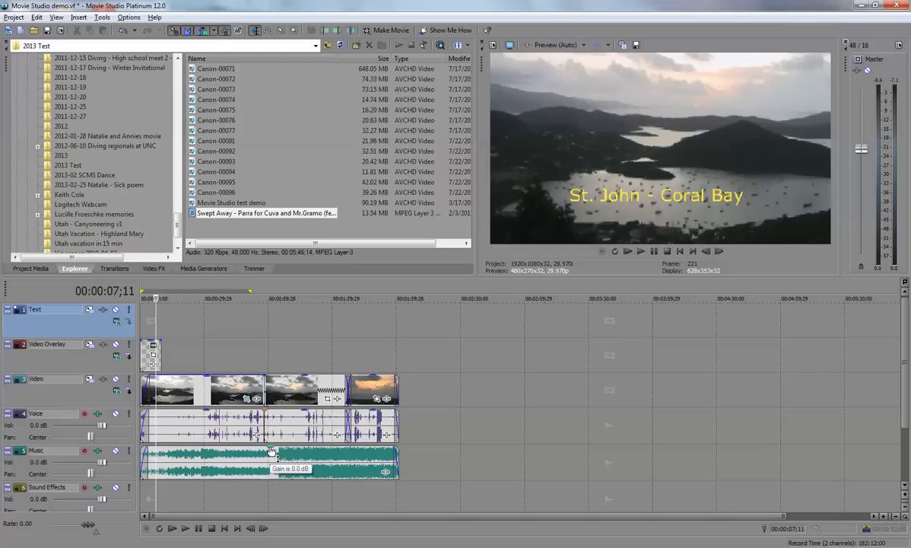
mouse_move(272, 450)
mouse_down()
mouse_move(268, 466)
mouse_move(275, 449)
mouse_up()
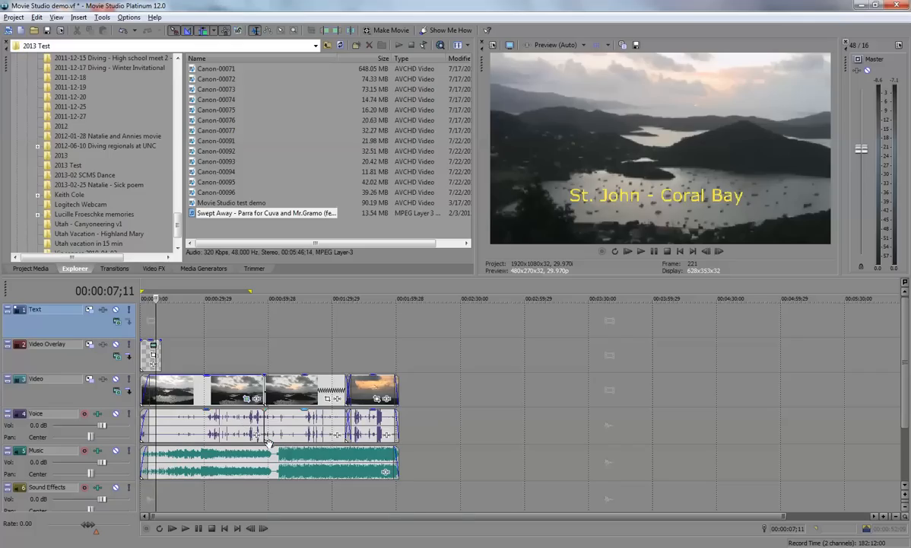
drag(272, 451, 272, 469)
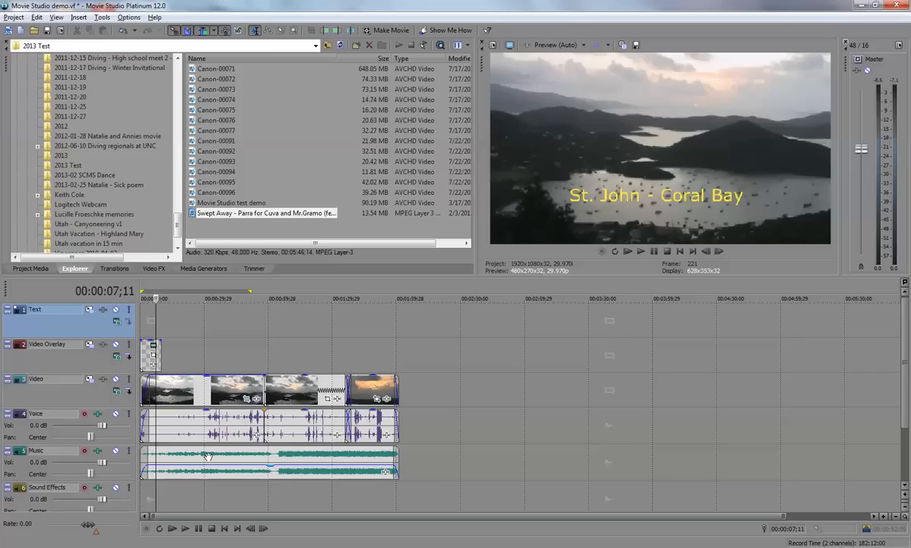
mouse_move(238, 467)
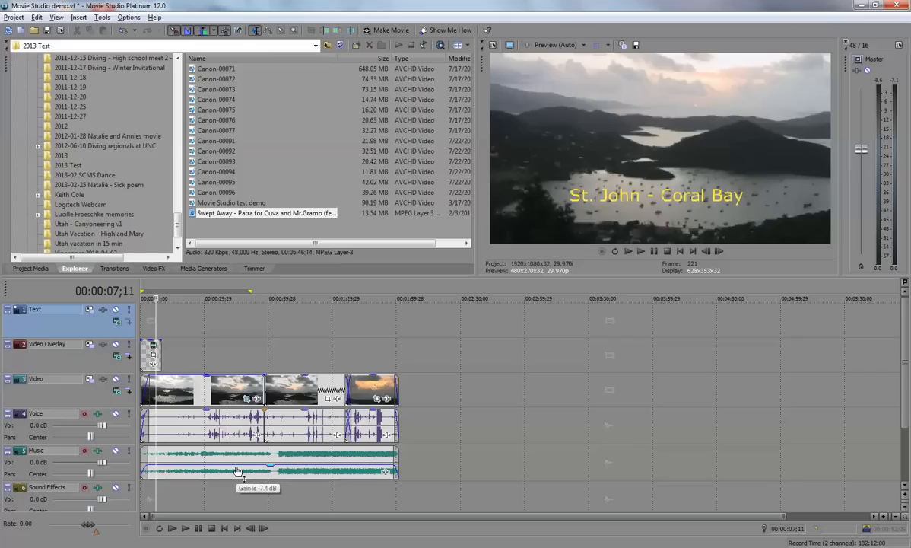